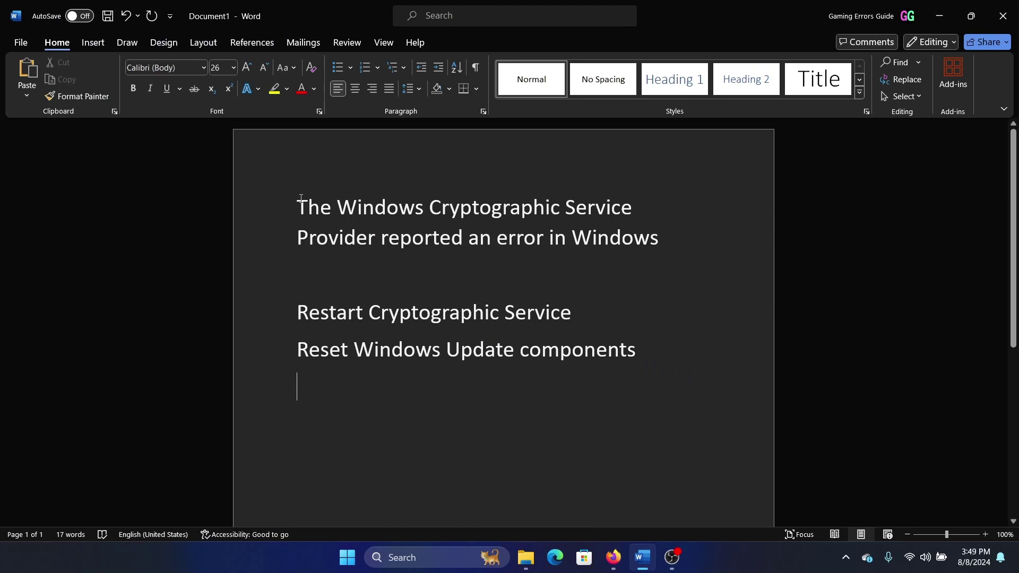
# Step: Highlight the outline title and the Restart Cryptographic Service step, then launch Services from search
pyautogui.moveTo(300, 199); pyautogui.dragTo(657, 239)
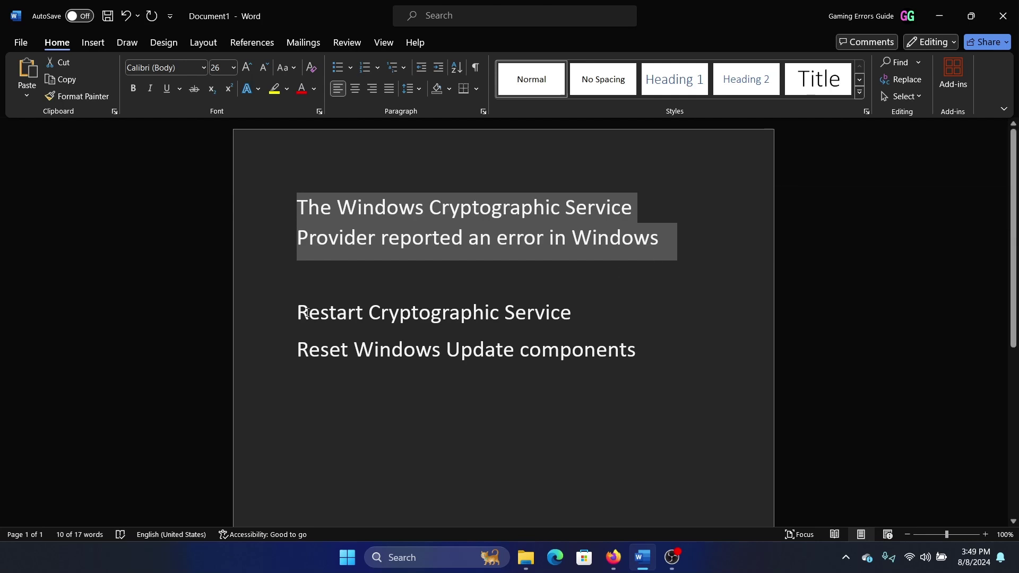
pyautogui.moveTo(297, 313); pyautogui.dragTo(585, 319)
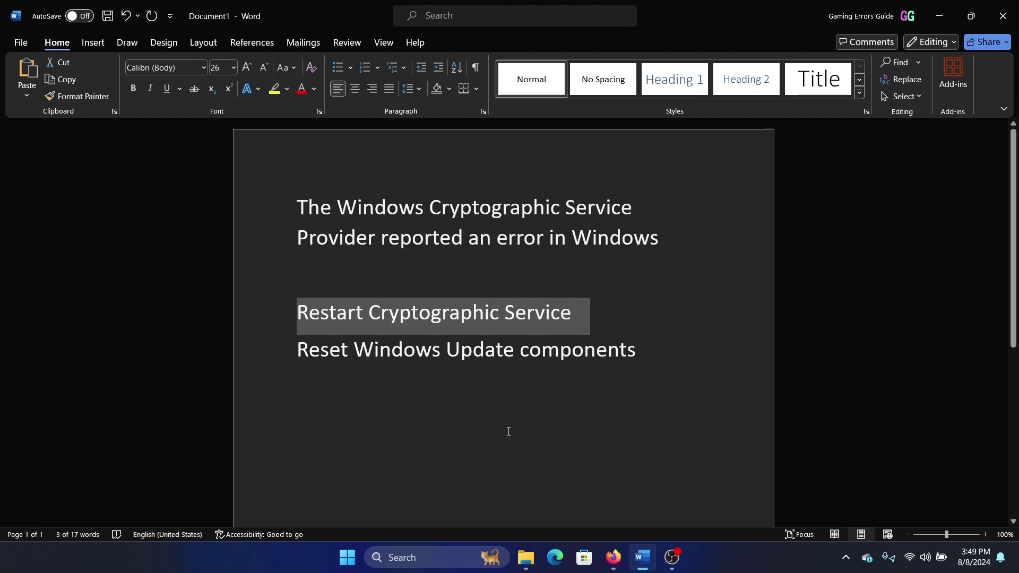
pyautogui.click(425, 557)
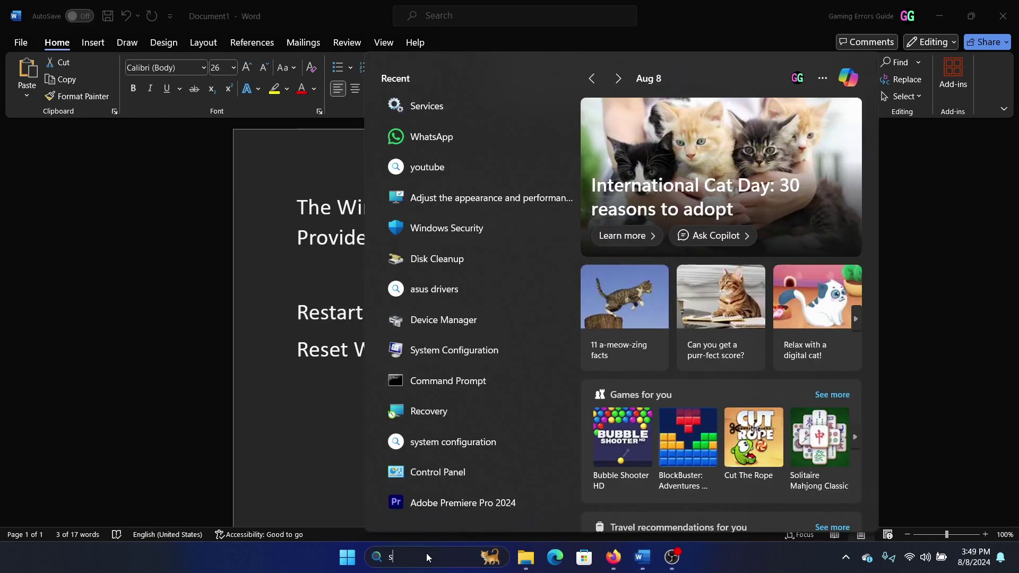
pyautogui.write('serv')
pyautogui.click(505, 148)
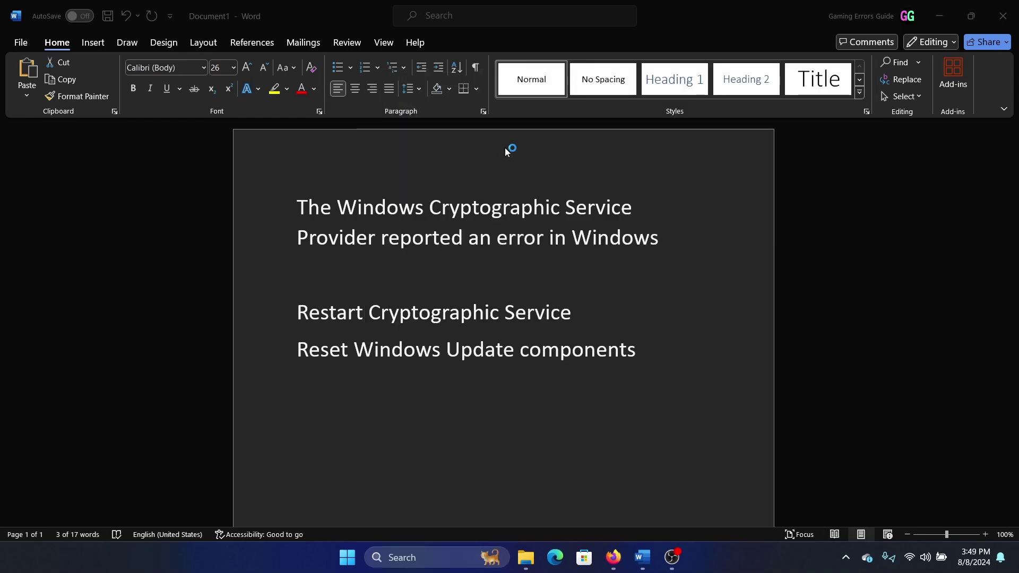
pyautogui.moveTo(1011, 83); pyautogui.dragTo(1008, 140)
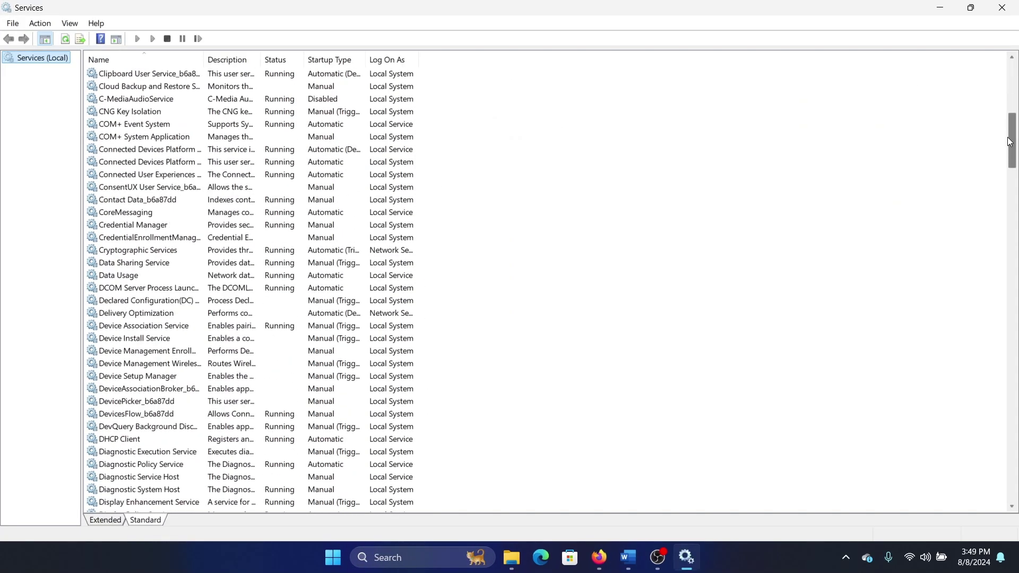
# Step: Restart Cryptographic Services with its dependent services, then bring the Word outline back
pyautogui.rightClick(137, 250)
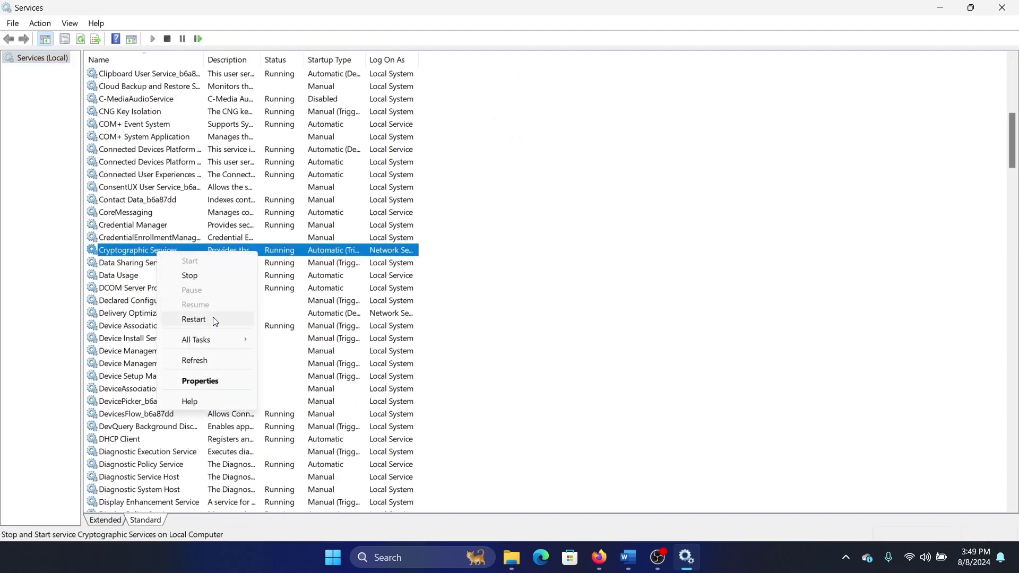
pyautogui.click(213, 319)
pyautogui.click(183, 240)
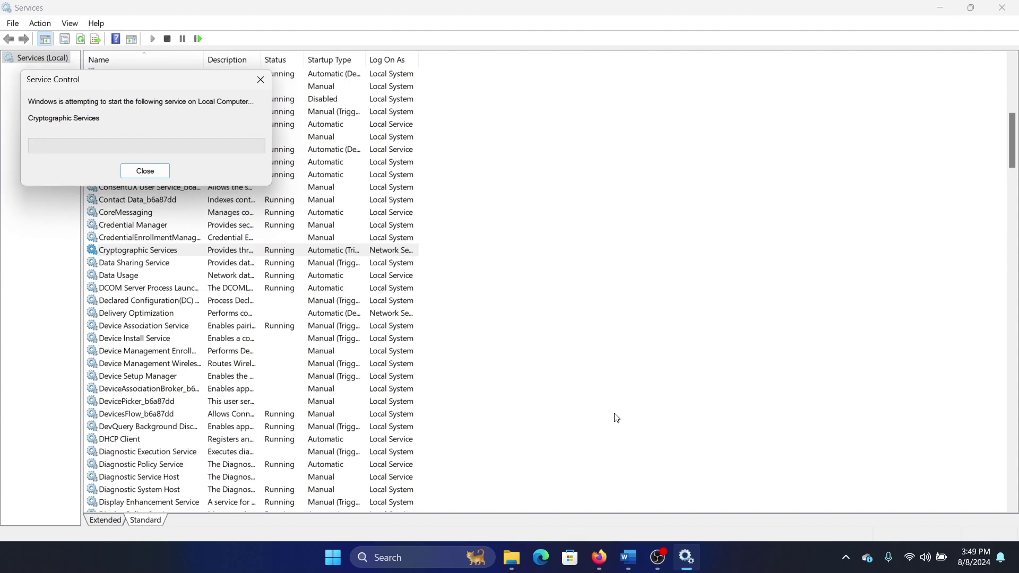
pyautogui.click(627, 558)
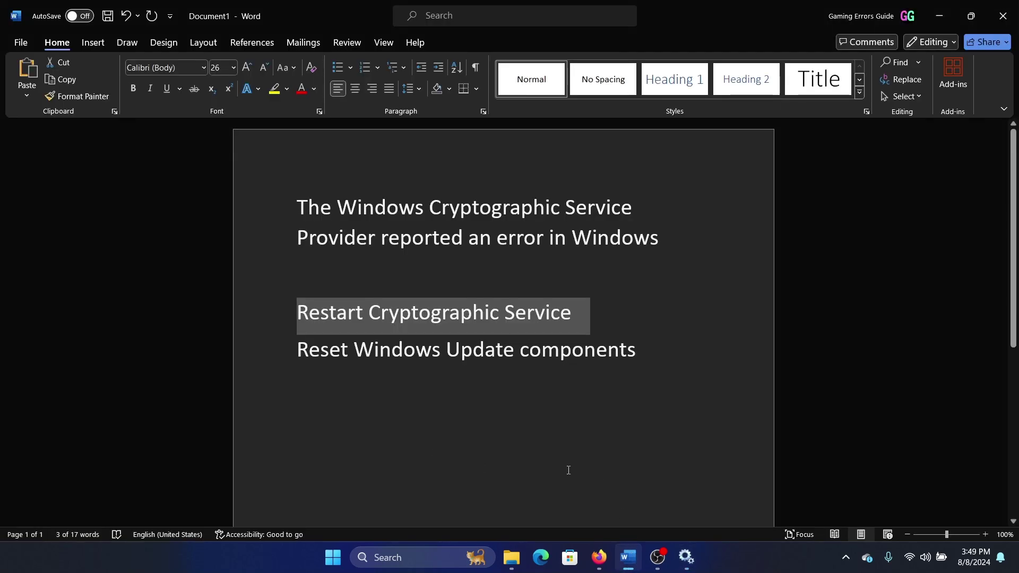
# Step: Switch to the Reset Windows Update Components document and start a Windows search
pyautogui.click(599, 557)
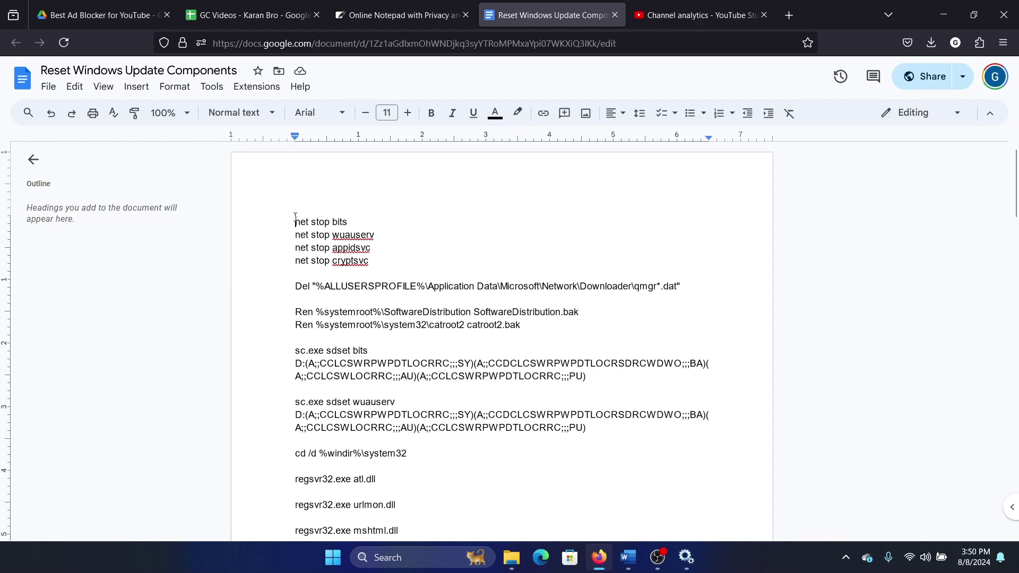
pyautogui.moveTo(294, 222)
pyautogui.mouseDown()
pyautogui.moveTo(451, 344)
pyautogui.moveTo(459, 365)
pyautogui.mouseUp()
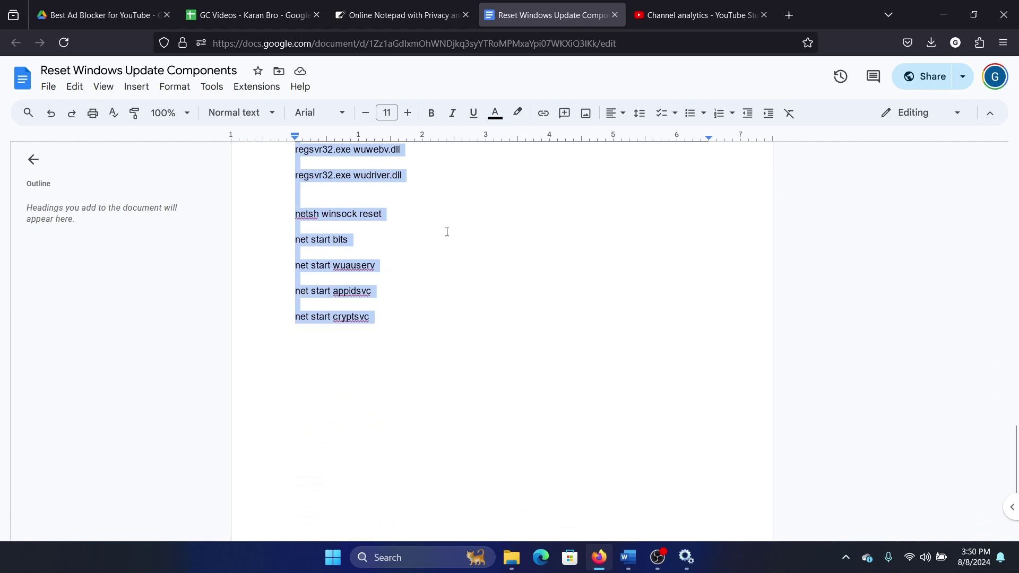
pyautogui.click(431, 558)
pyautogui.write('com')
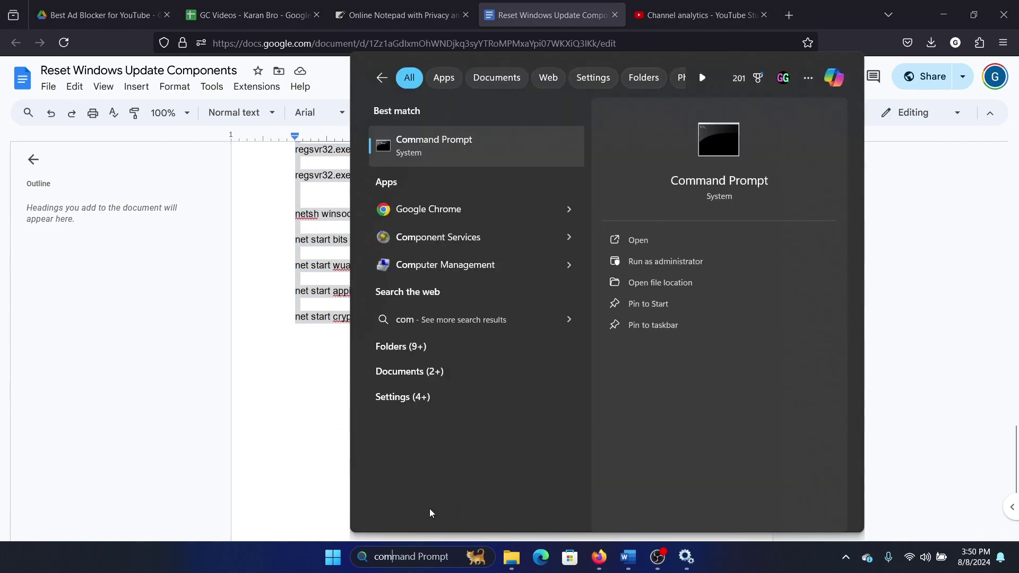
# Step: Paste and run the copied reset commands in an administrator Command Prompt
pyautogui.click(660, 263)
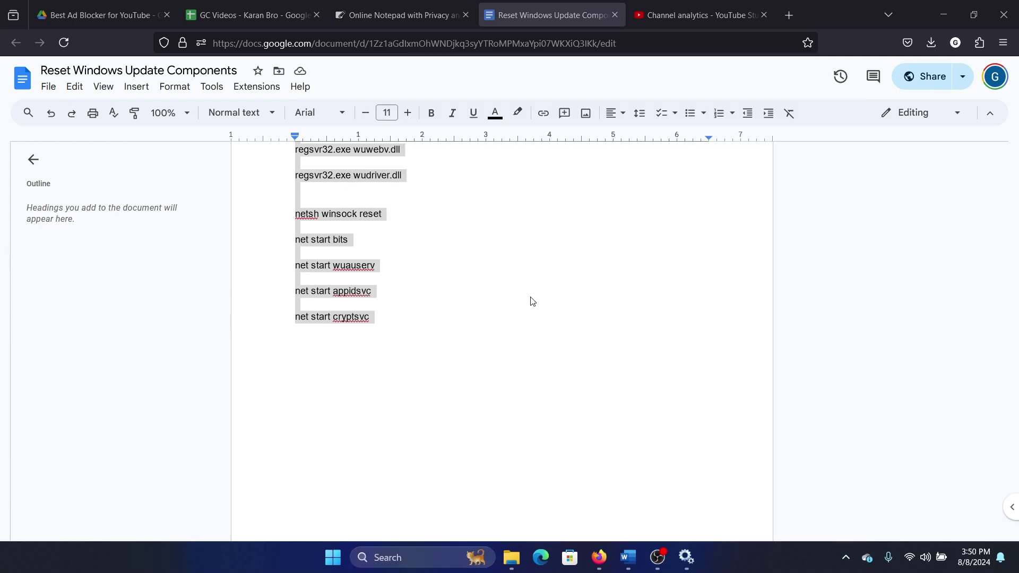
pyautogui.hotkey('ctrl', 'v')
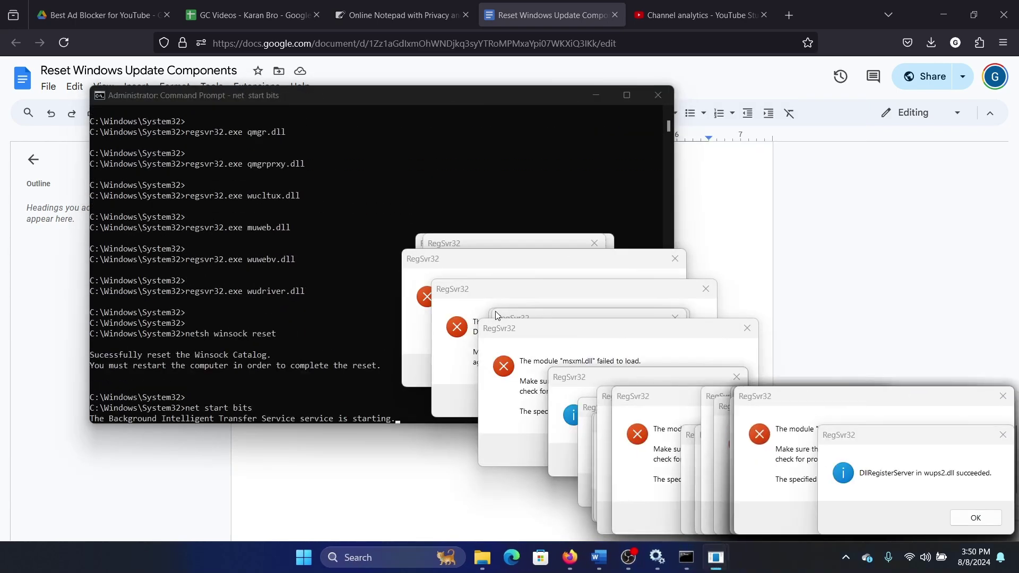
pyautogui.click(337, 457)
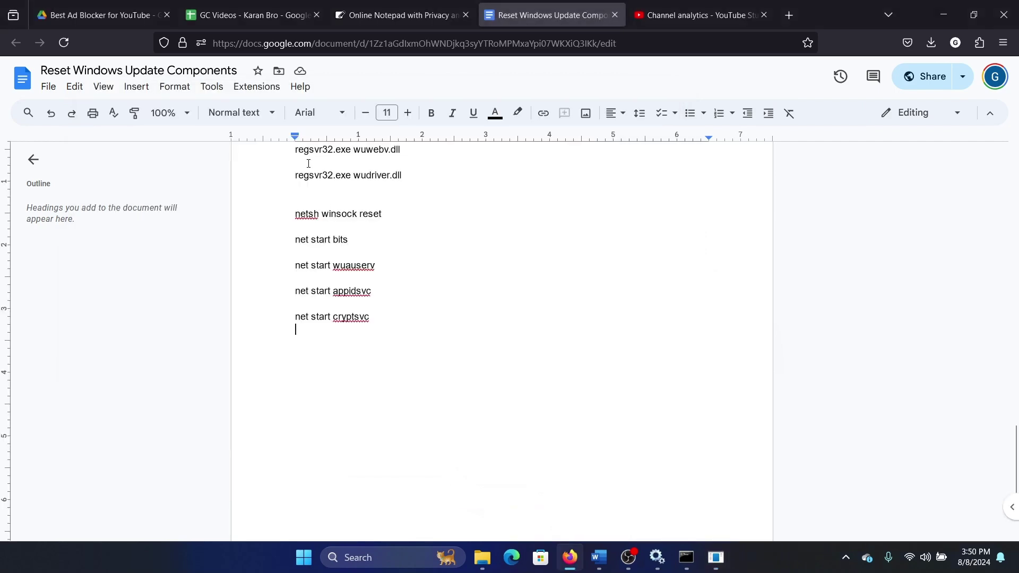
pyautogui.click(597, 557)
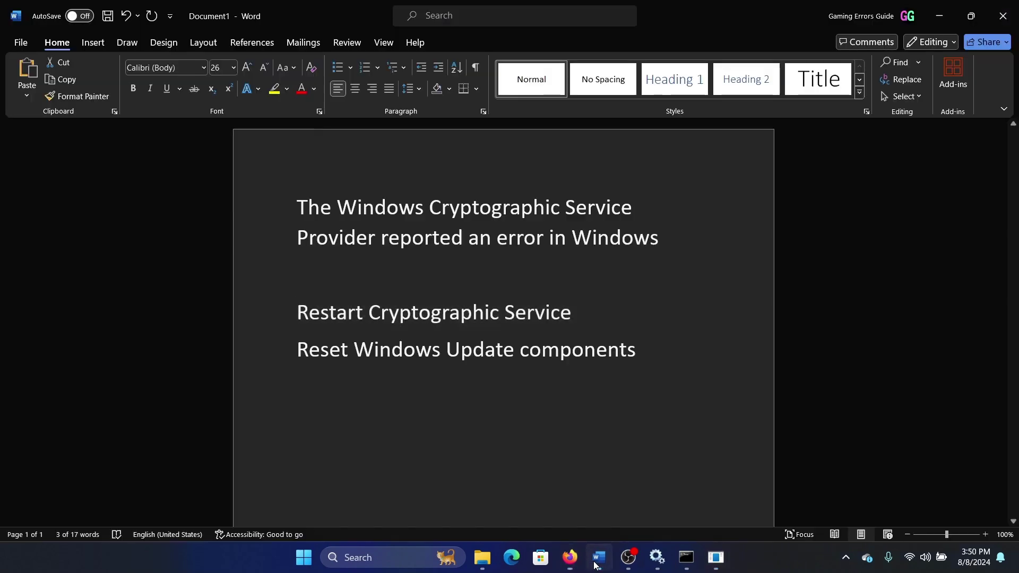